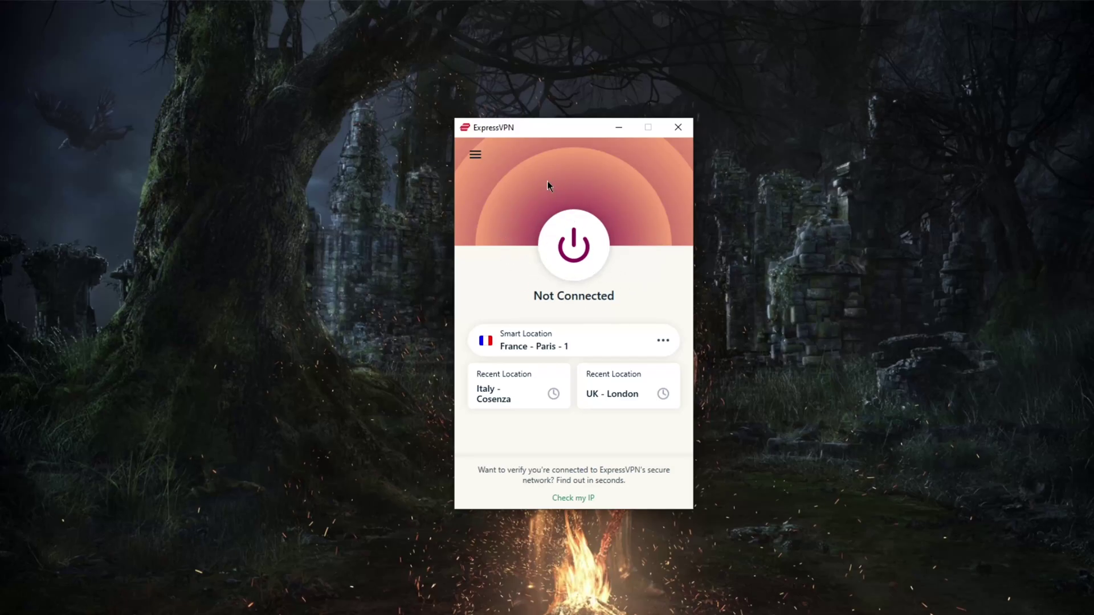
Step: Nudge the ExpressVPN window into position on the desktop
mouse_move(534, 124)
mouse_down()
mouse_move(518, 109)
mouse_move(549, 116)
mouse_move(543, 126)
mouse_up()
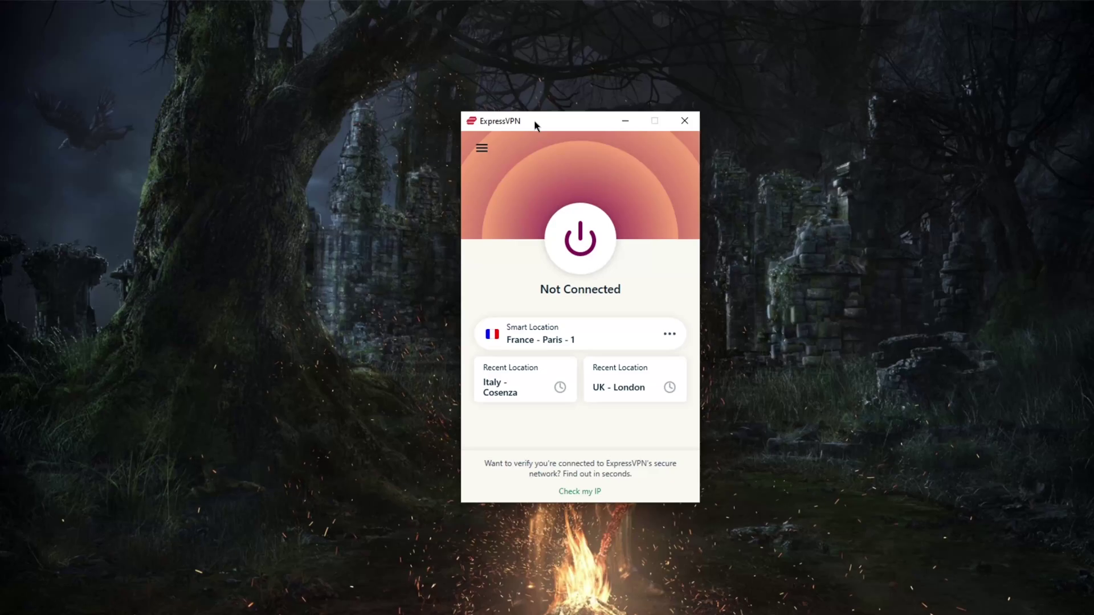
mouse_move(530, 124)
mouse_down()
mouse_move(557, 152)
mouse_move(534, 118)
mouse_up()
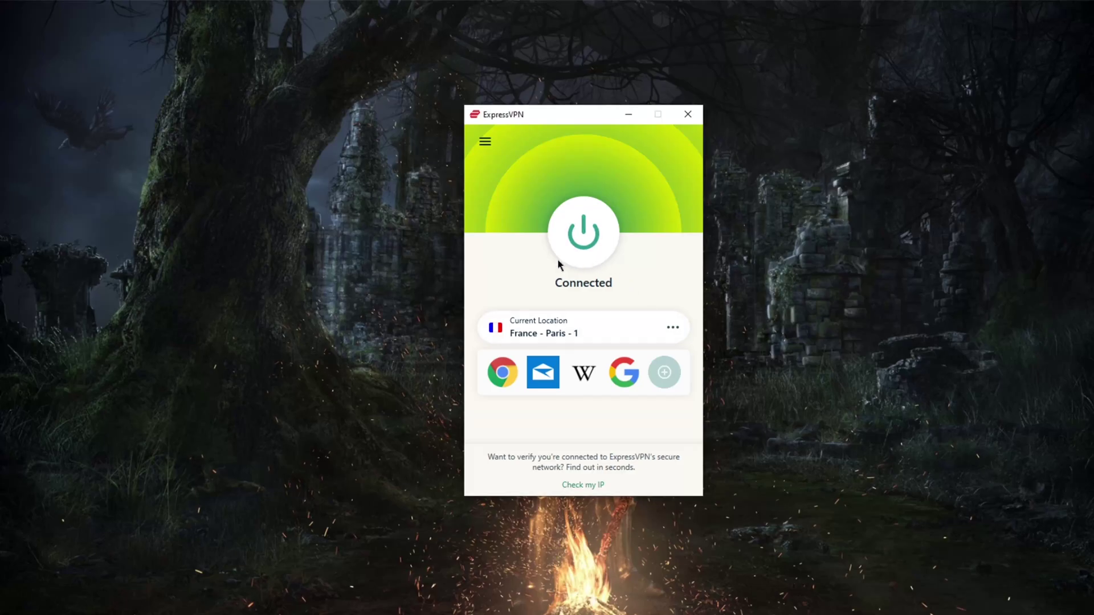
Step: Disconnect the VPN, browse All Locations' Asia Pacific group, then close the locations list
click(577, 230)
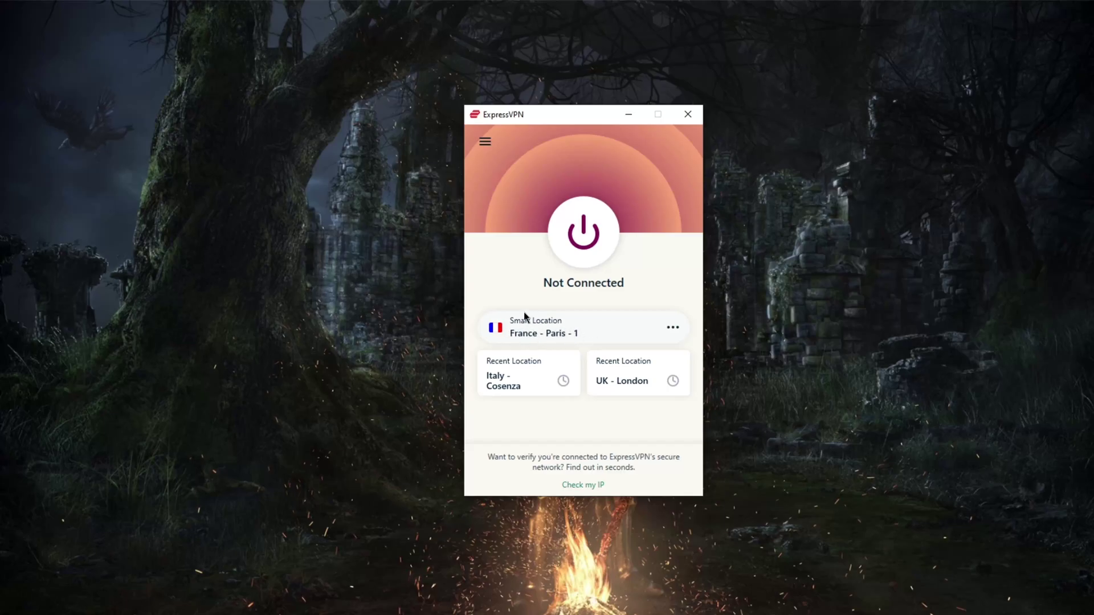
click(673, 328)
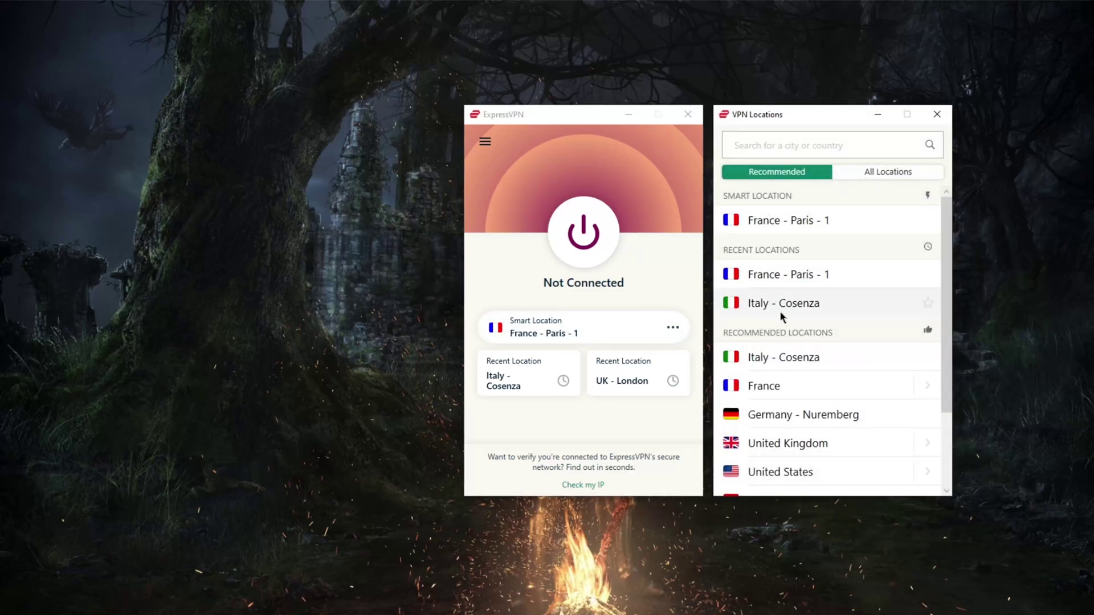
scroll(782, 312, down, 2)
scroll(784, 312, up, 2)
click(881, 173)
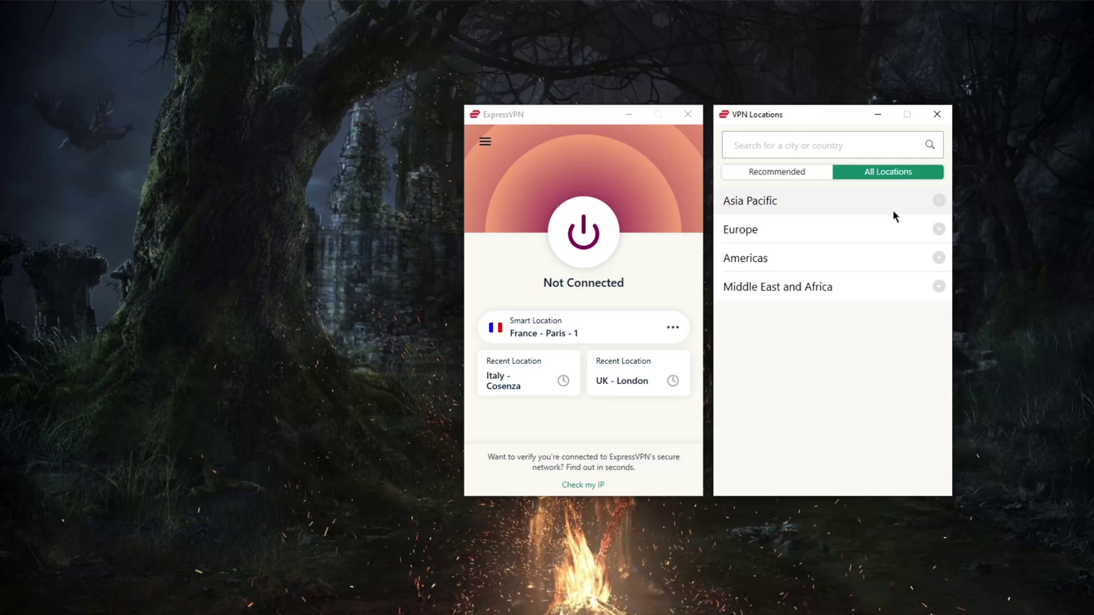
click(936, 203)
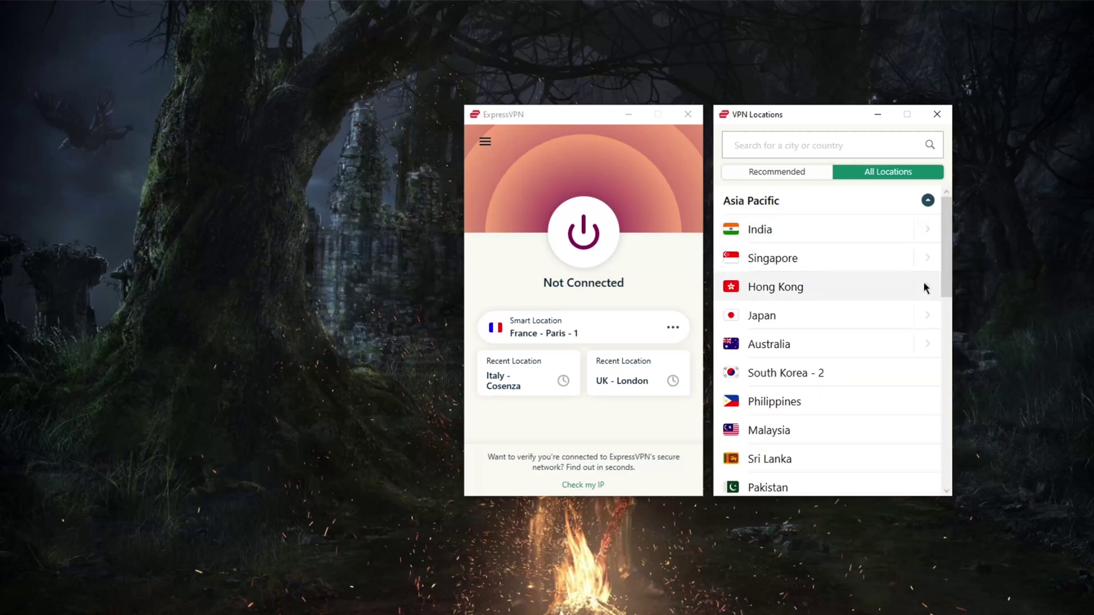
click(932, 206)
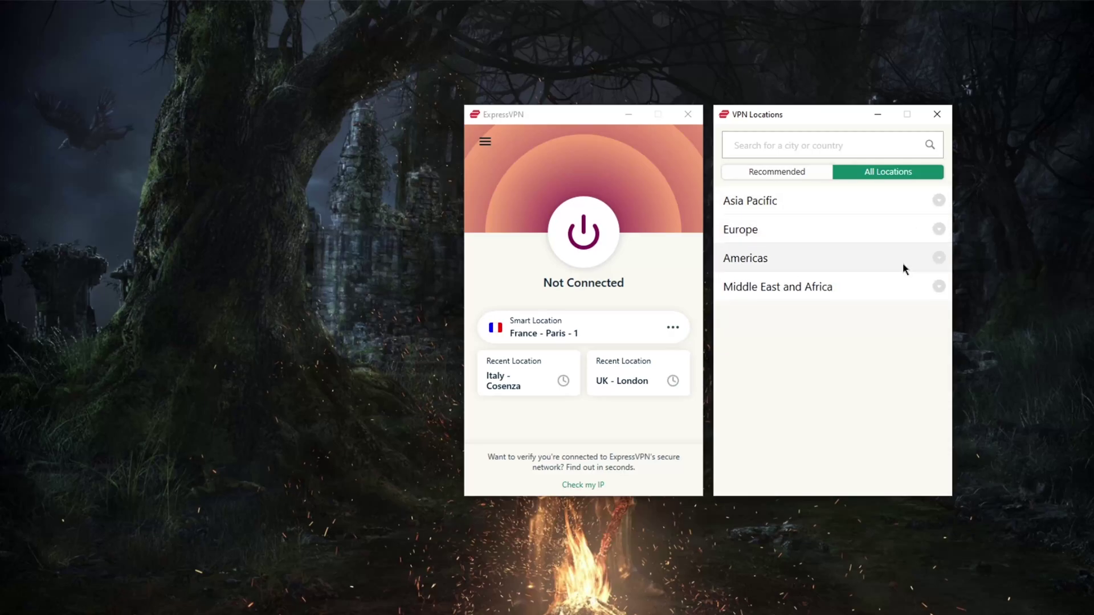
click(937, 114)
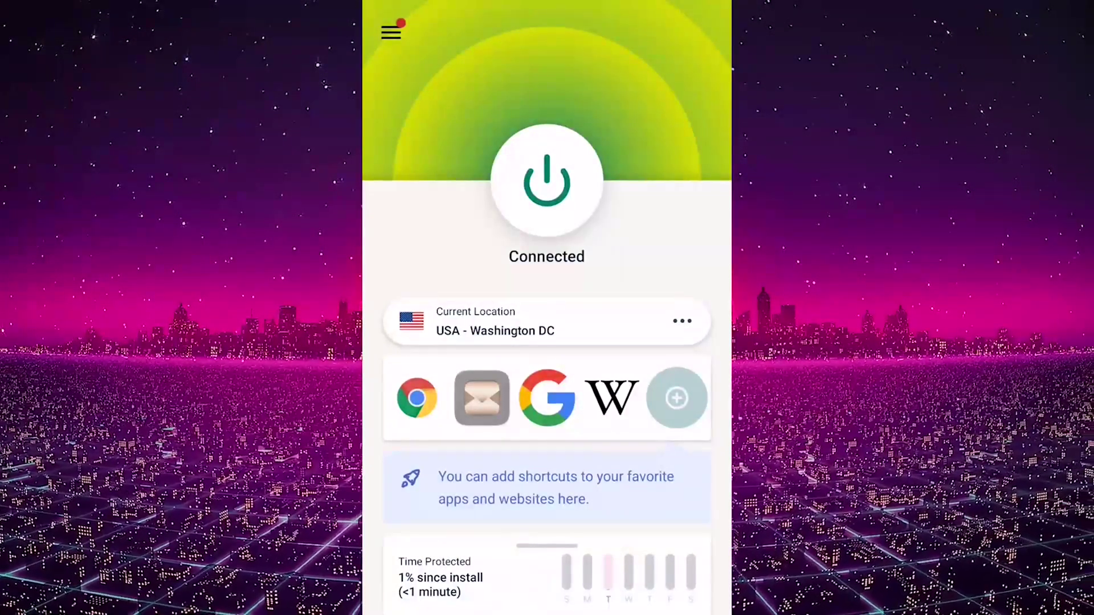
Step: Open VPN Locations on All Locations and scroll through the Americas countries
click(547, 322)
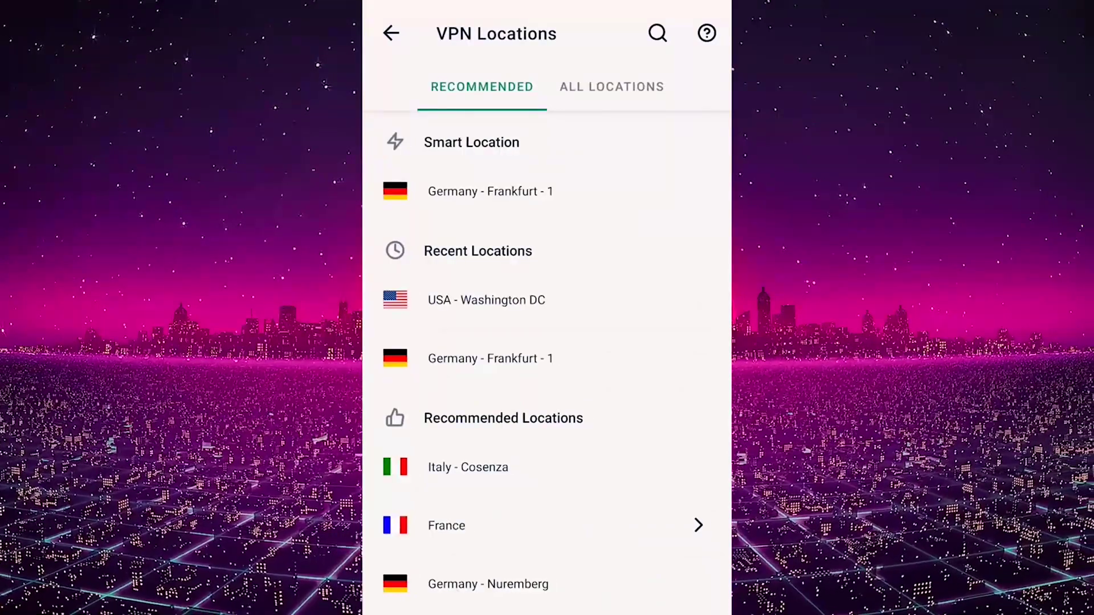
click(626, 87)
drag(675, 395, 708, 171)
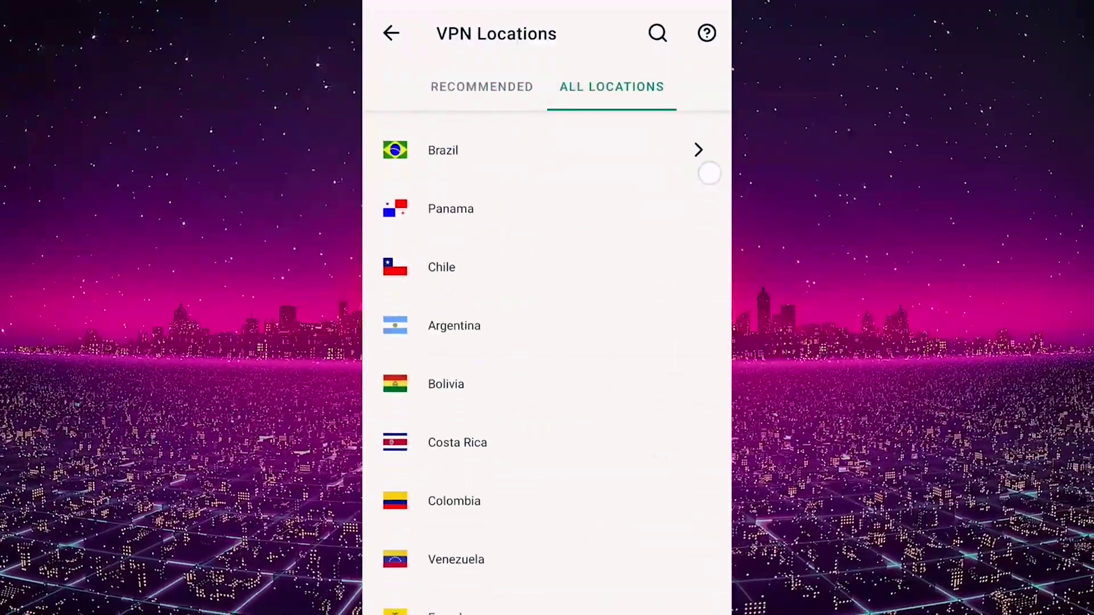
drag(701, 247, 699, 513)
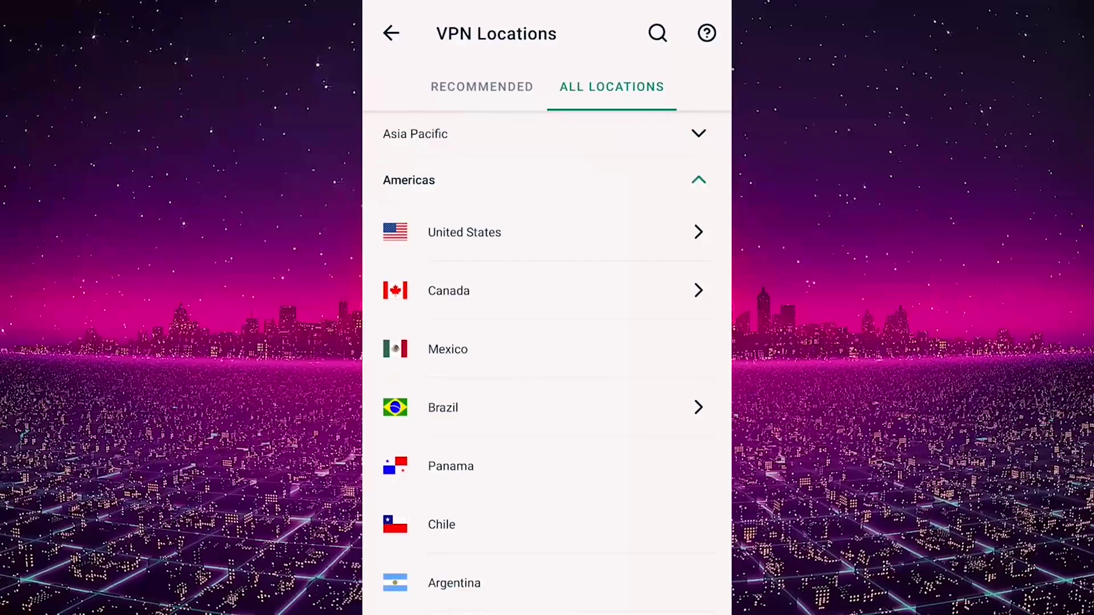
scroll(698, 347, down, 8)
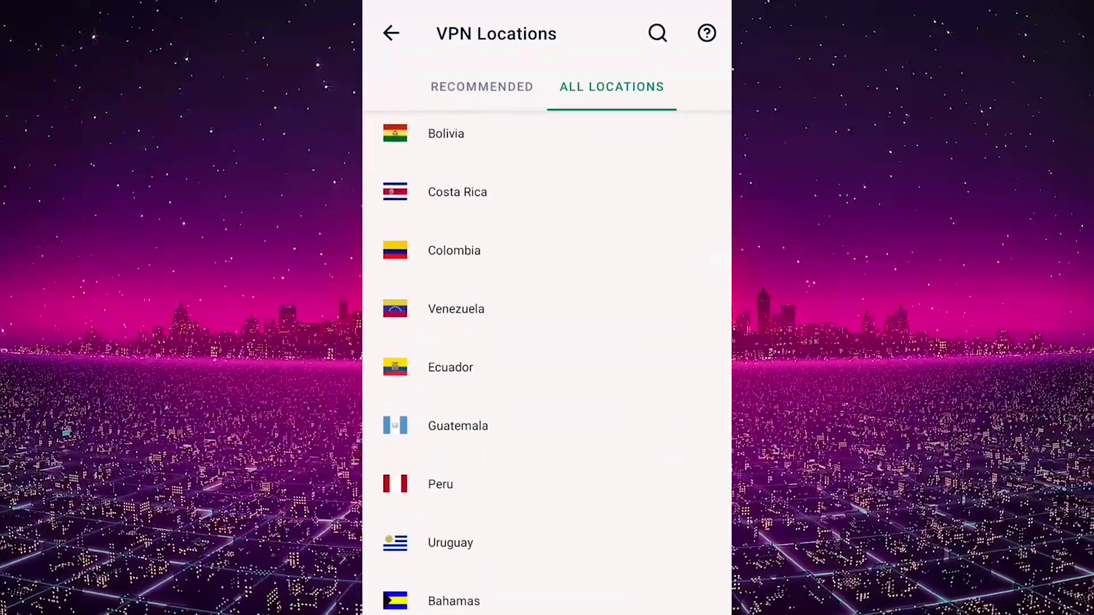
scroll(672, 462, up, 8)
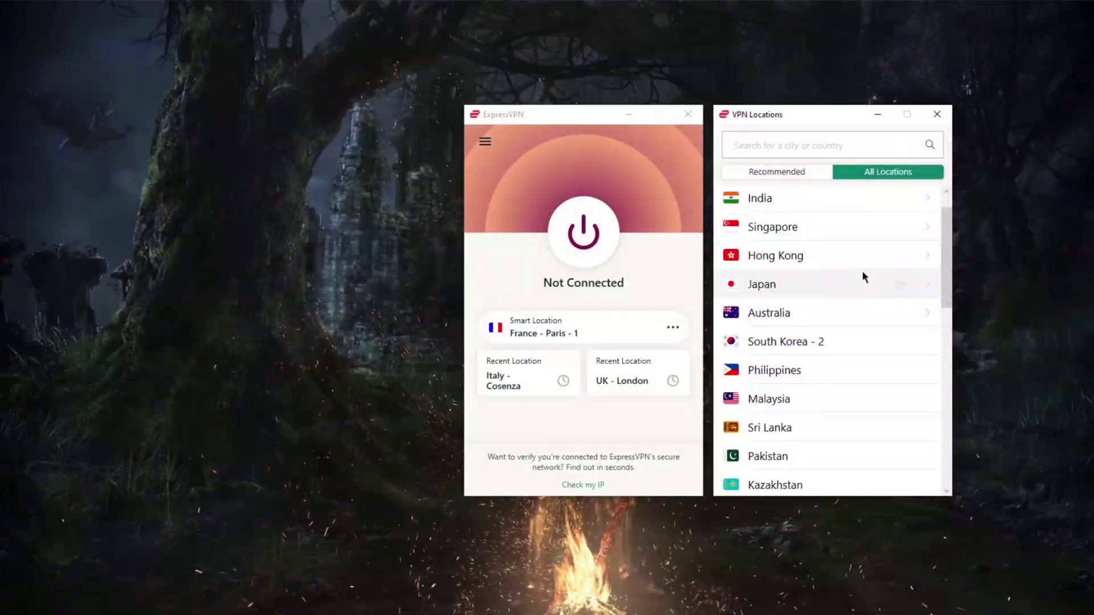
Step: Choose India - Chennai under Asia Pacific and cancel the connection attempt
scroll(862, 271, down, 5)
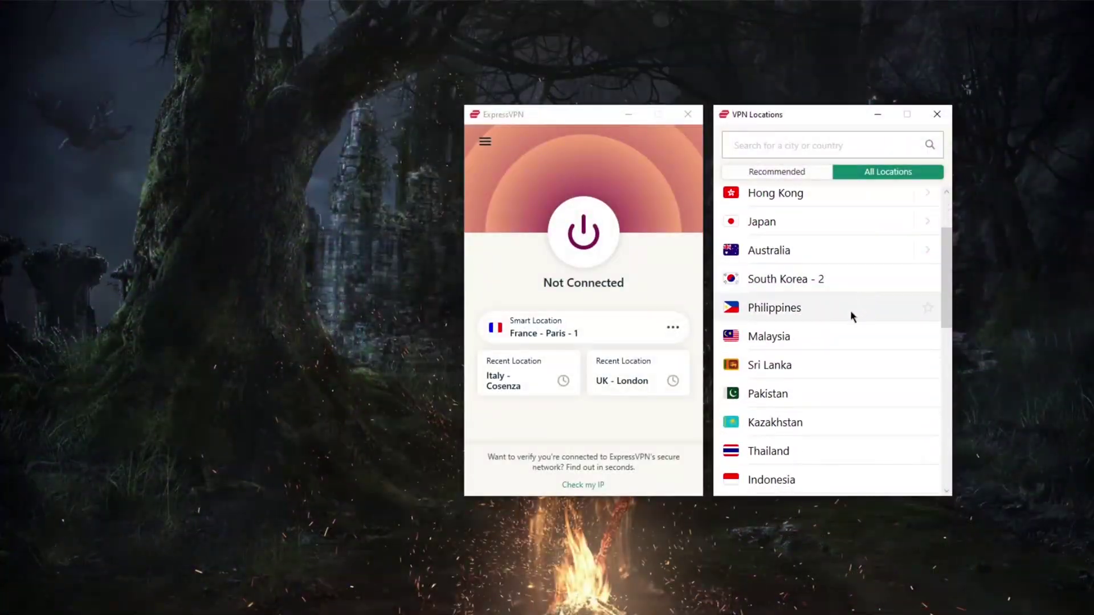
scroll(835, 329, up, 5)
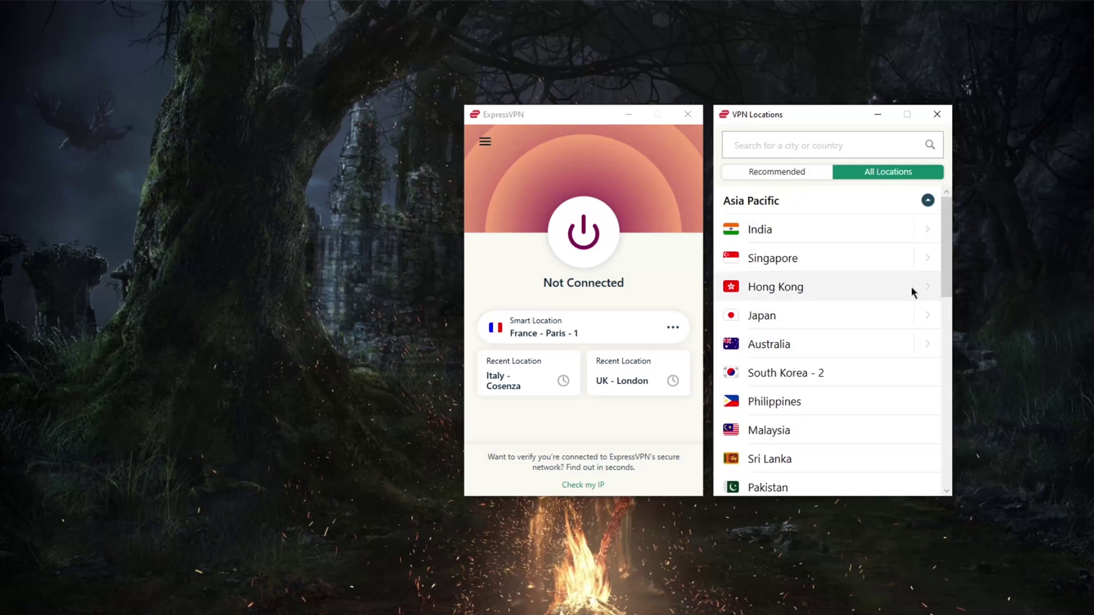
click(929, 228)
click(928, 234)
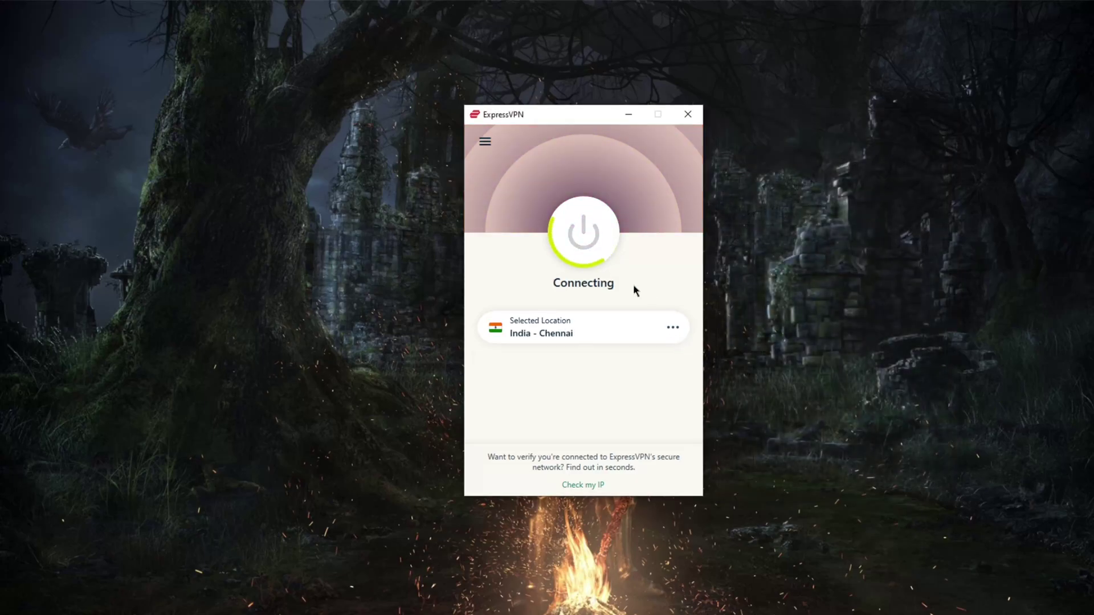
click(581, 238)
Step: Reopen VPN Locations from the menu, return to all regions, collapse Asia Pacific and close it
click(484, 142)
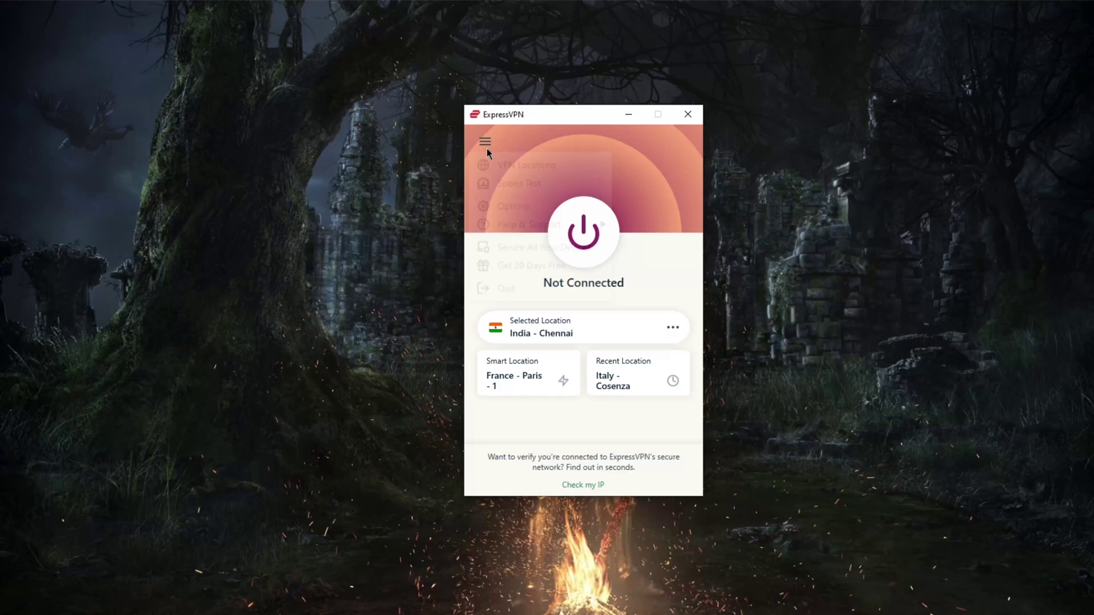
click(556, 166)
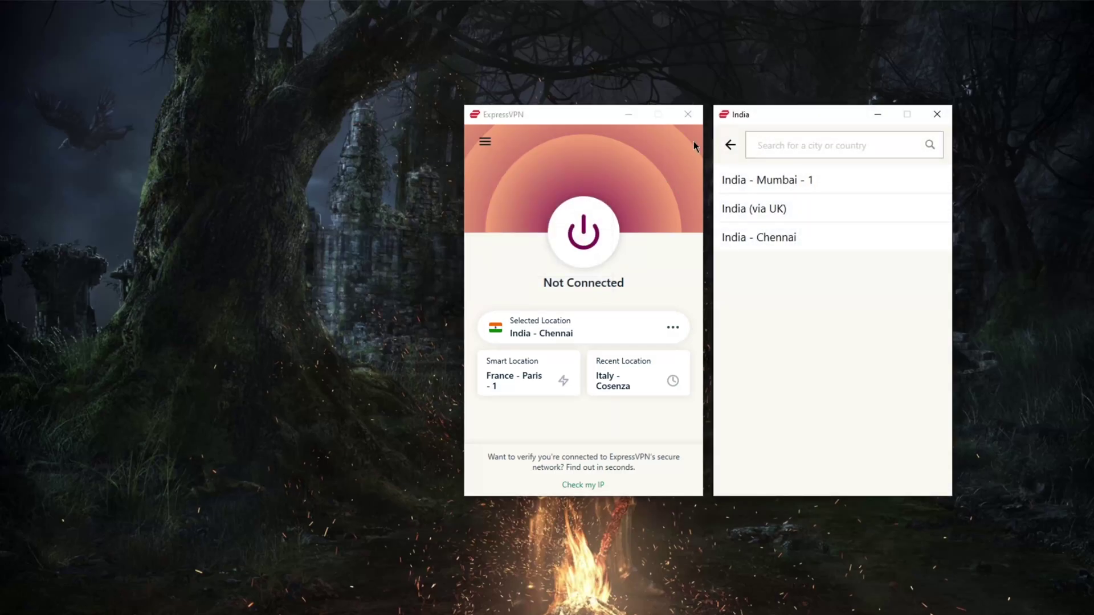
click(729, 147)
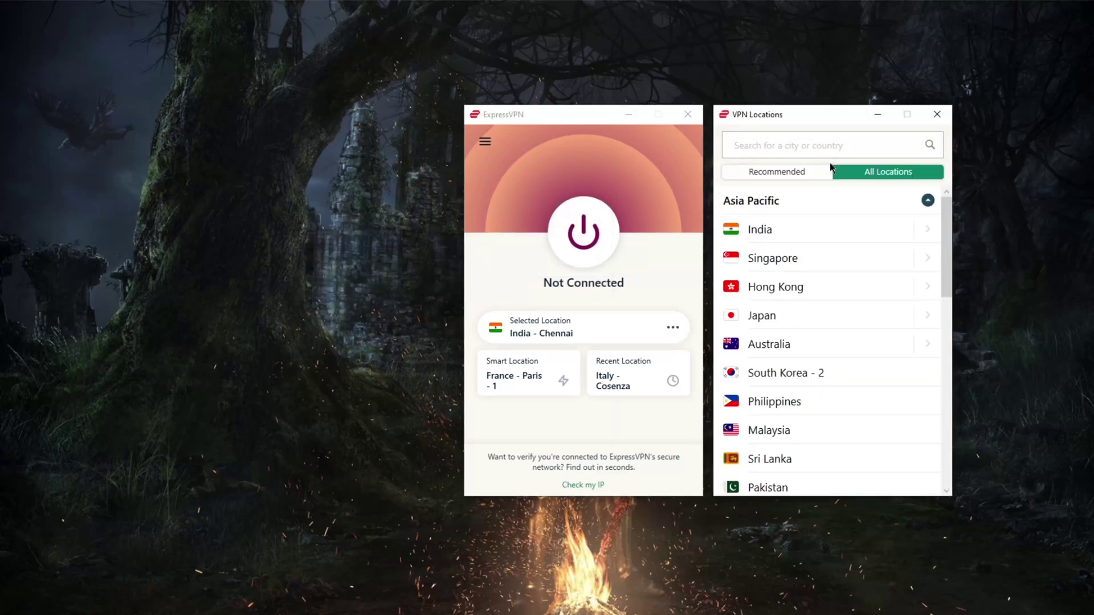
click(927, 202)
click(937, 114)
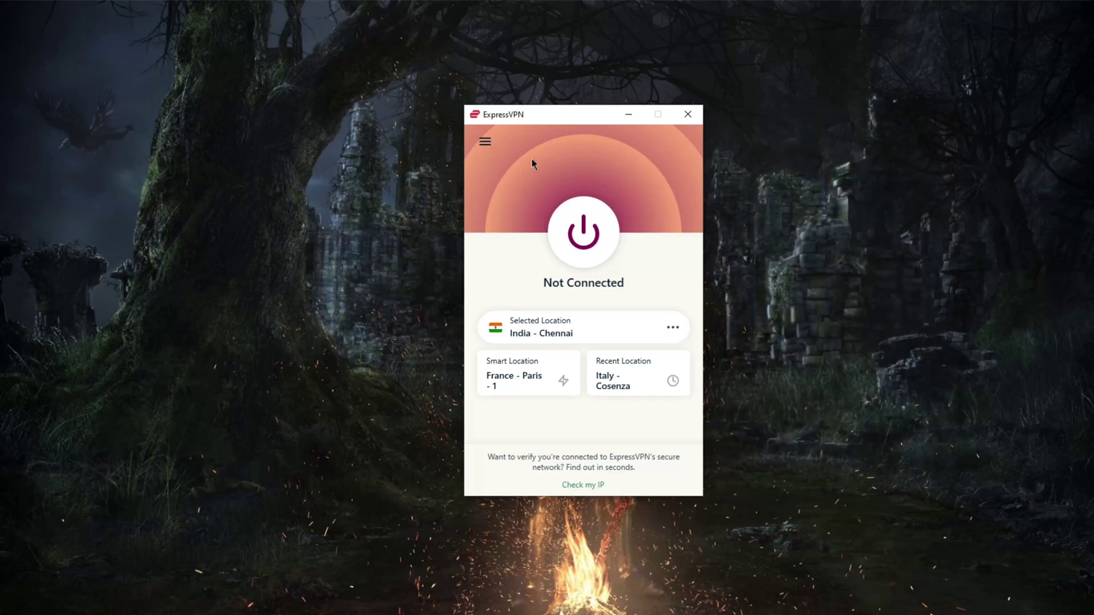
Step: Open Speed Test beside the main window, keeping the test set to Recommended locations
click(485, 141)
click(525, 181)
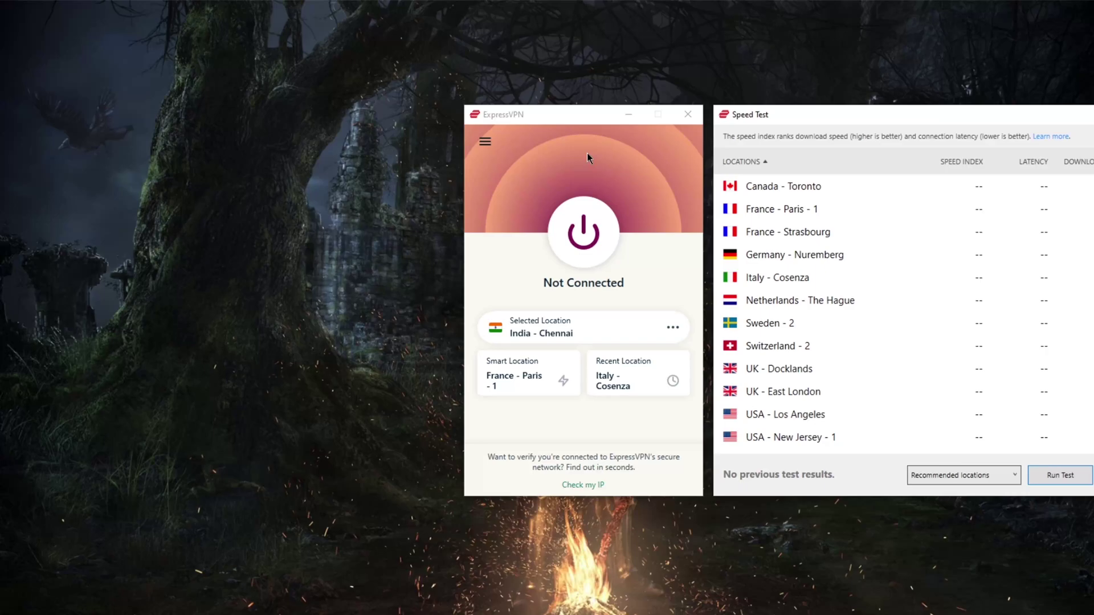
drag(571, 114, 448, 114)
drag(773, 116, 651, 117)
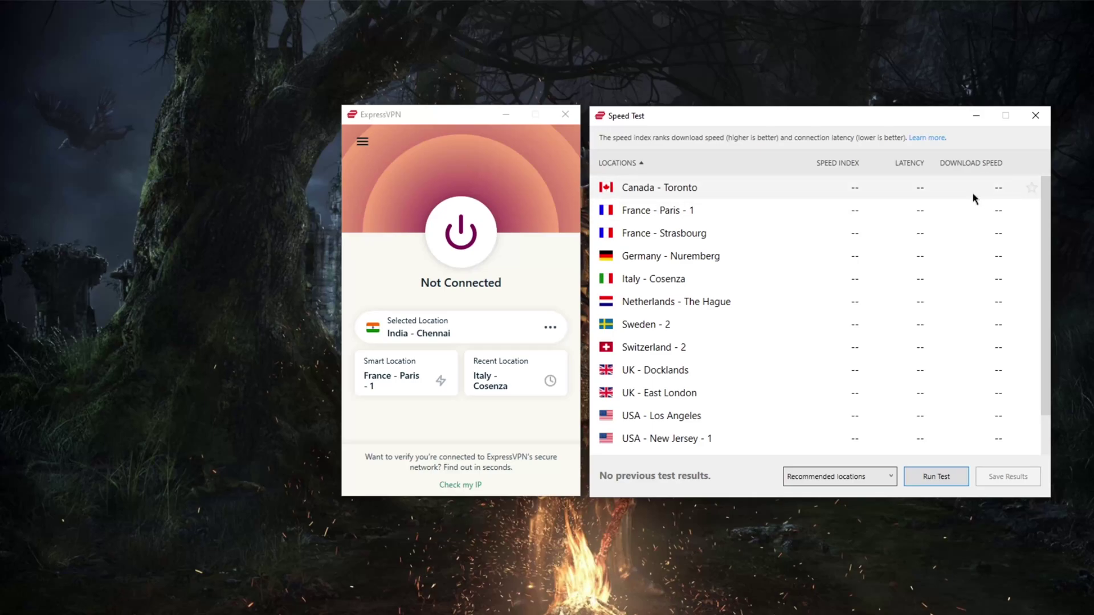
click(867, 478)
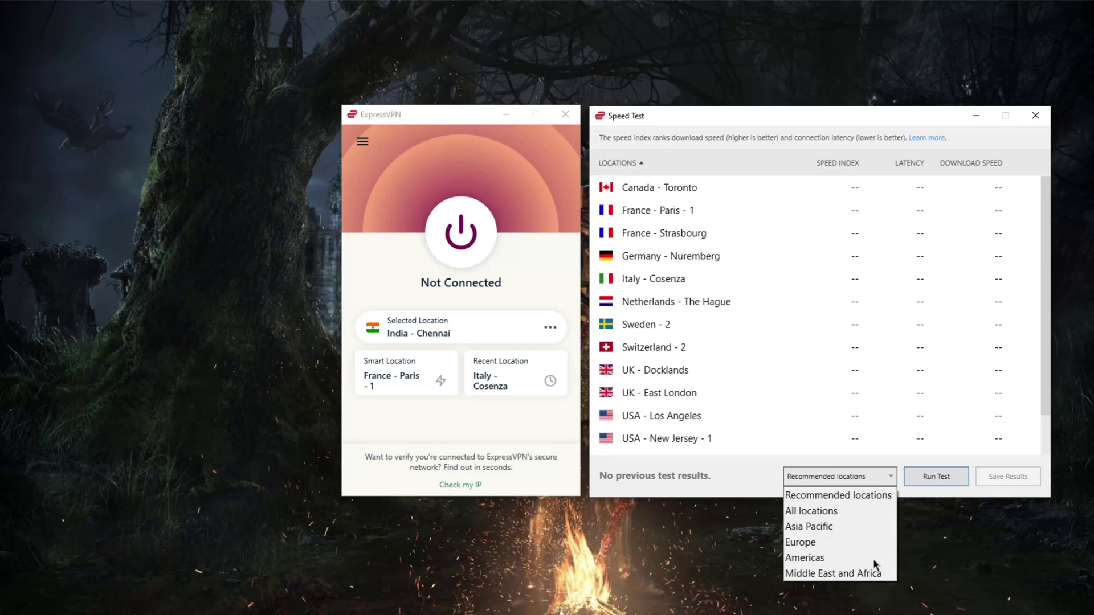
click(805, 475)
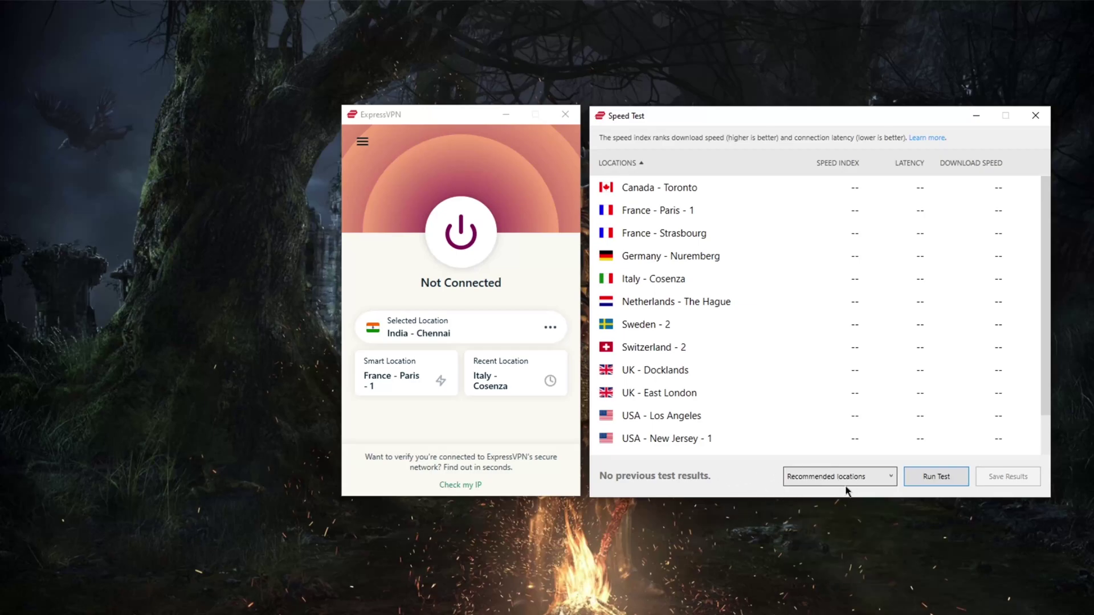
Step: Run the speed test on recommended locations and scroll through the ranked results
click(953, 482)
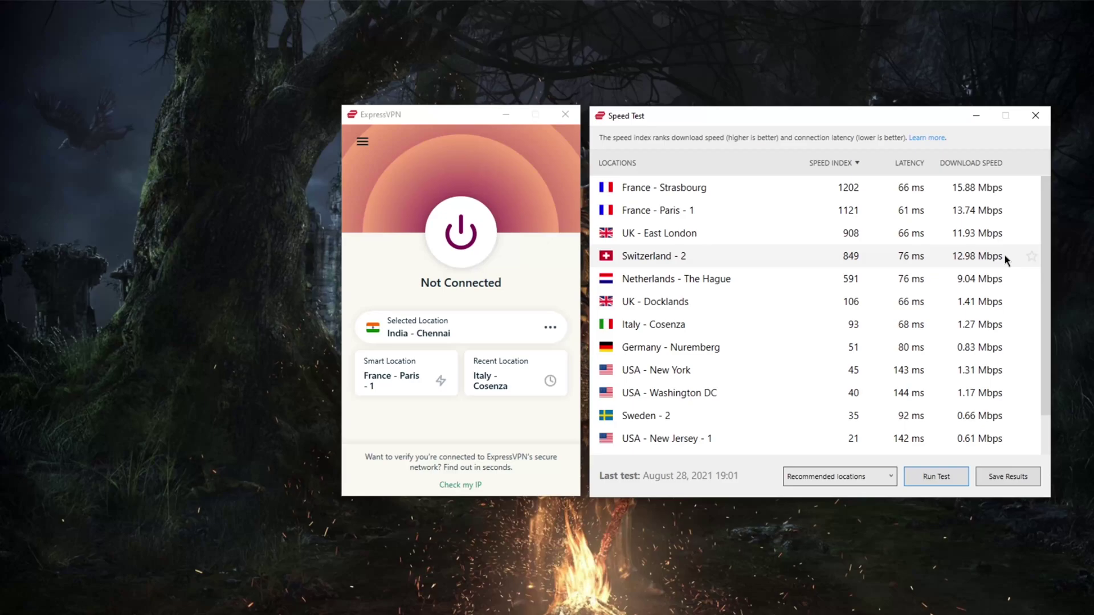
scroll(1013, 309, down, 1)
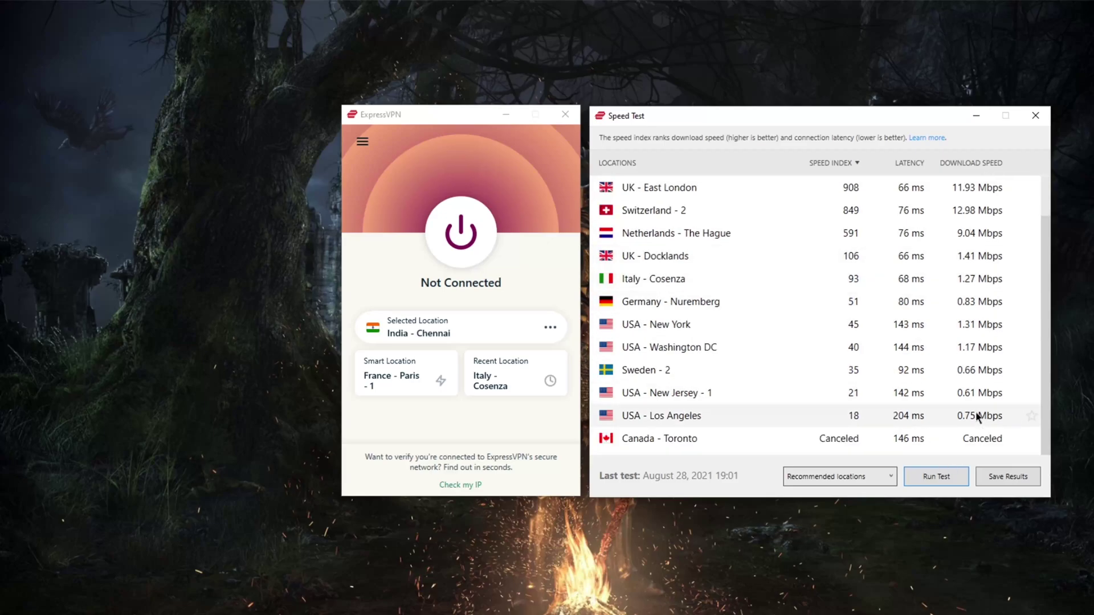
scroll(972, 302, up, 1)
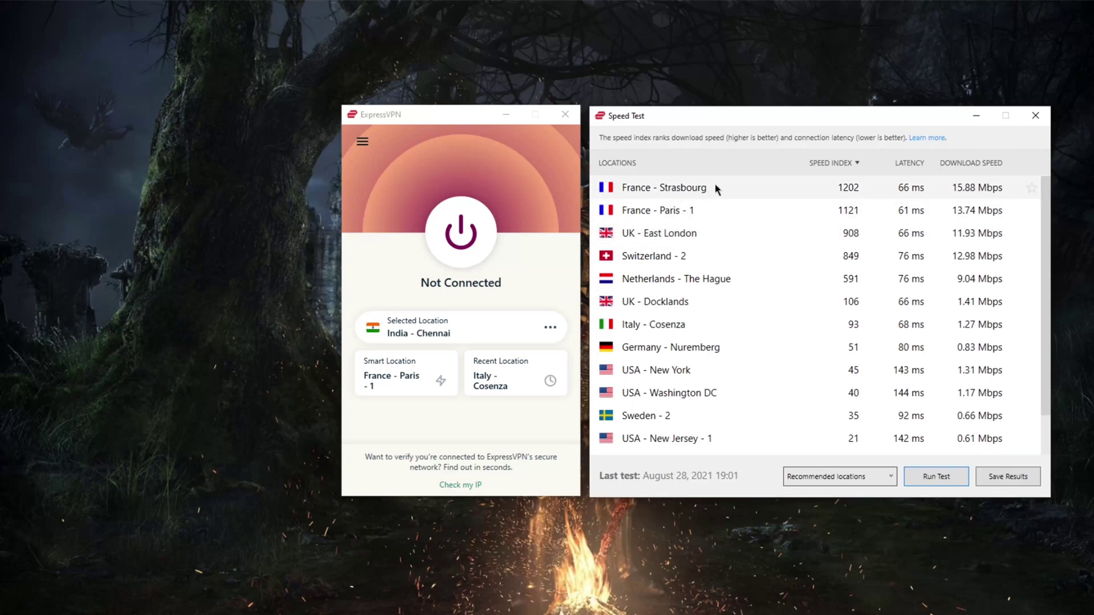
Step: Close Speed Test and open Options, arranging it side by side with the main window
click(1035, 115)
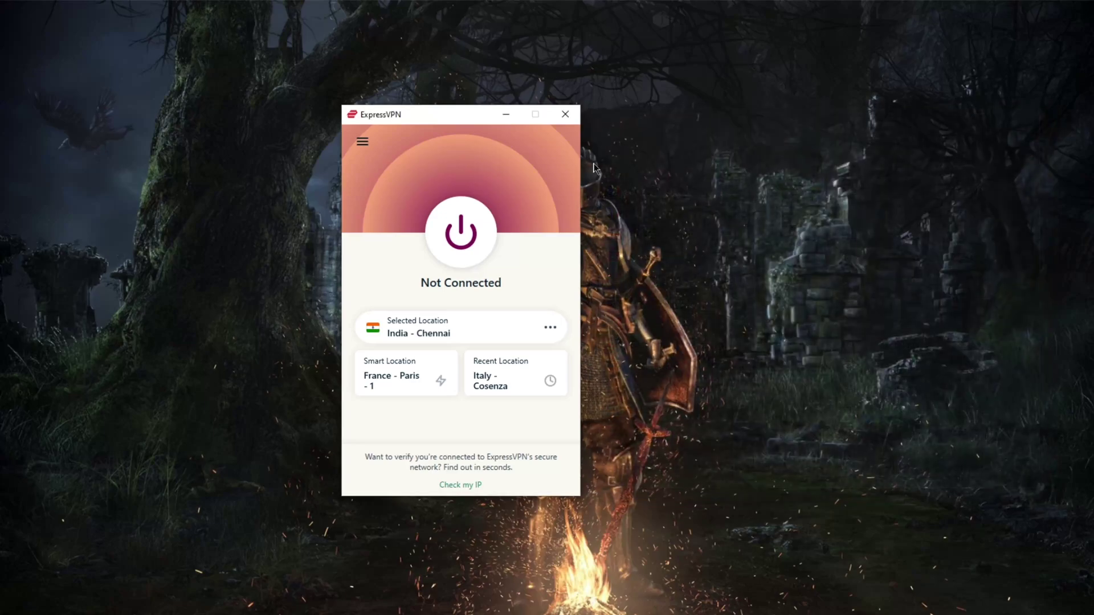
drag(408, 115, 544, 118)
click(494, 144)
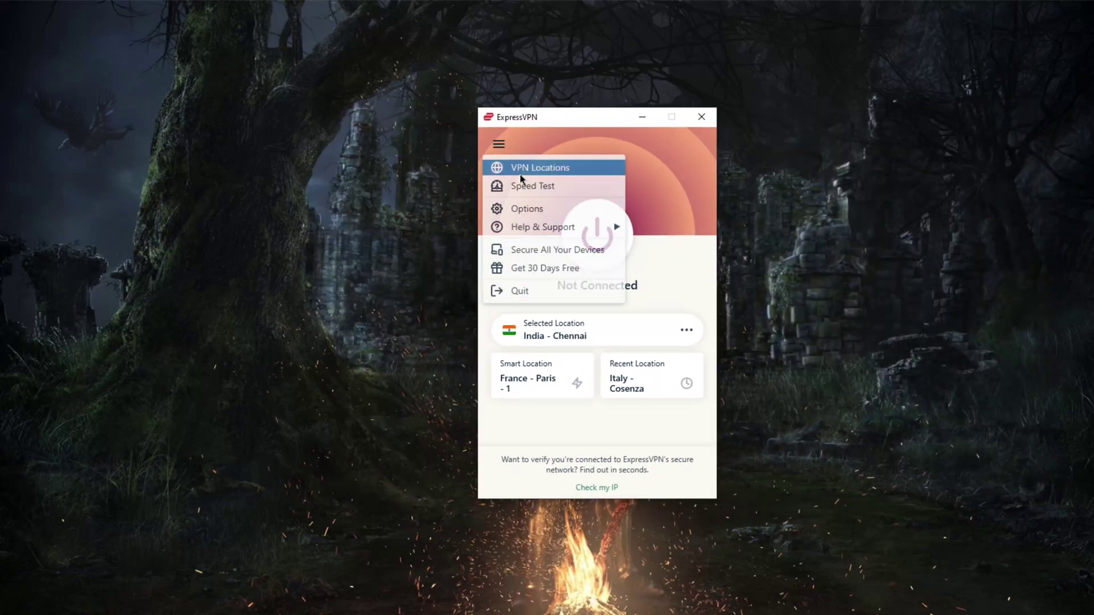
click(527, 209)
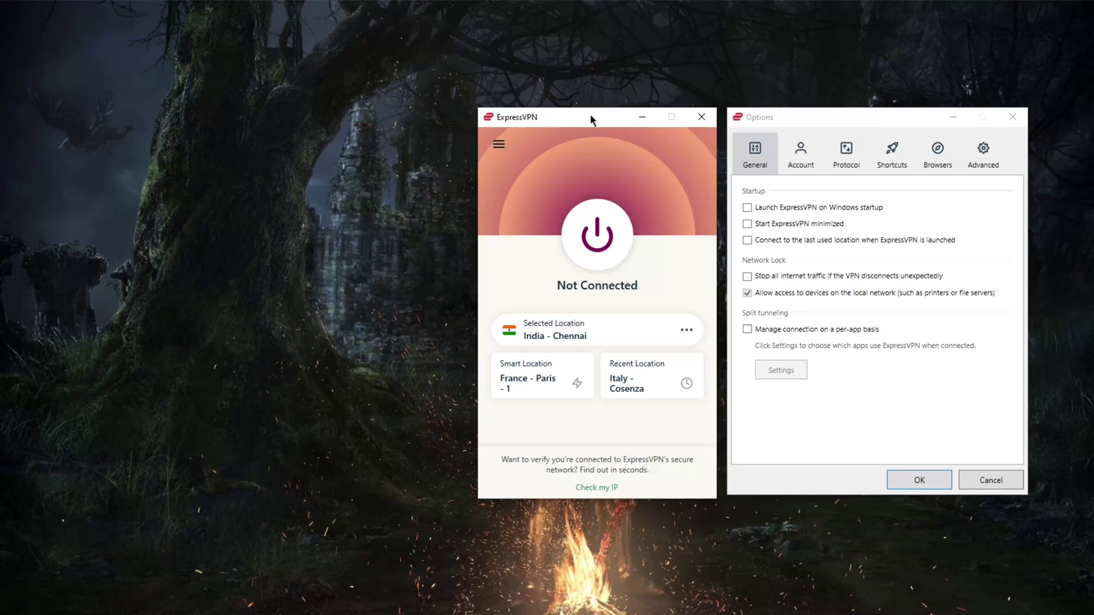
drag(590, 119, 569, 113)
drag(779, 117, 754, 111)
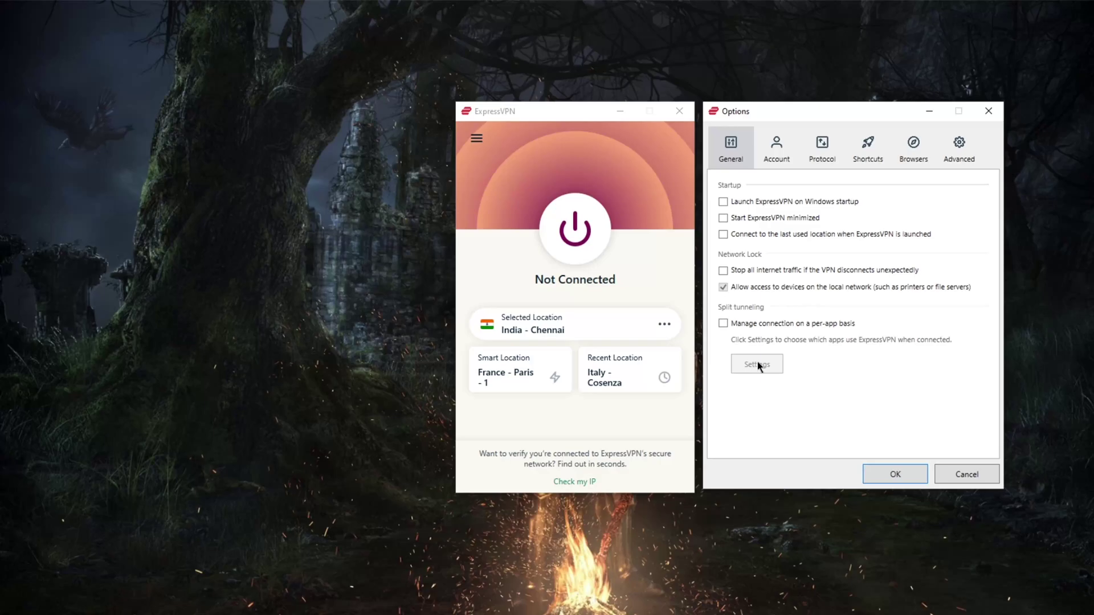
Step: Enable per-app connection management and allow only qBittorrent through the VPN in Split Tunneling
click(723, 323)
click(762, 365)
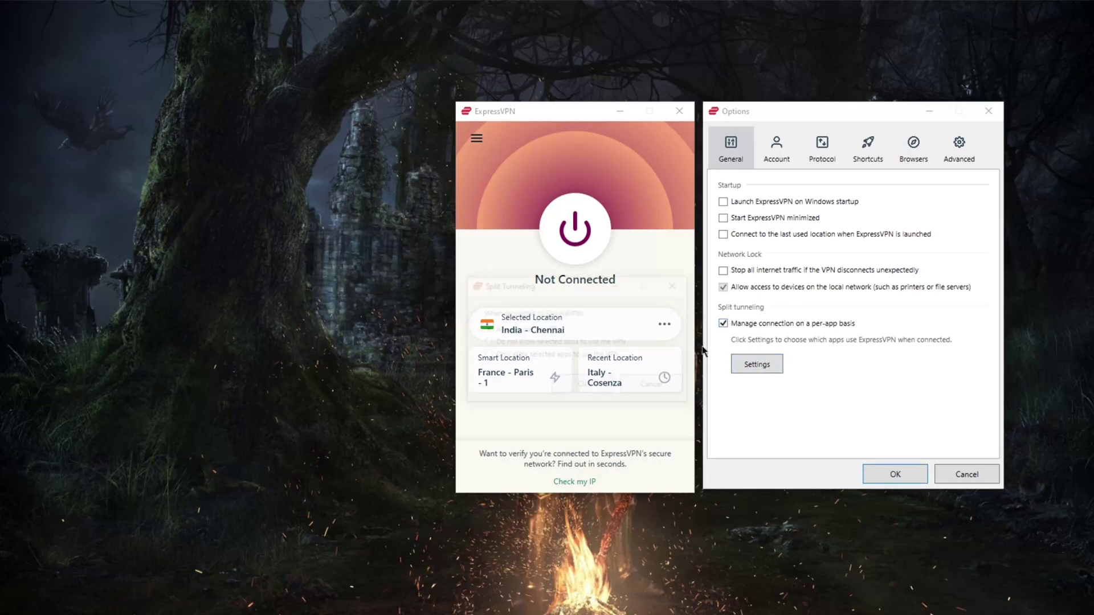
click(499, 345)
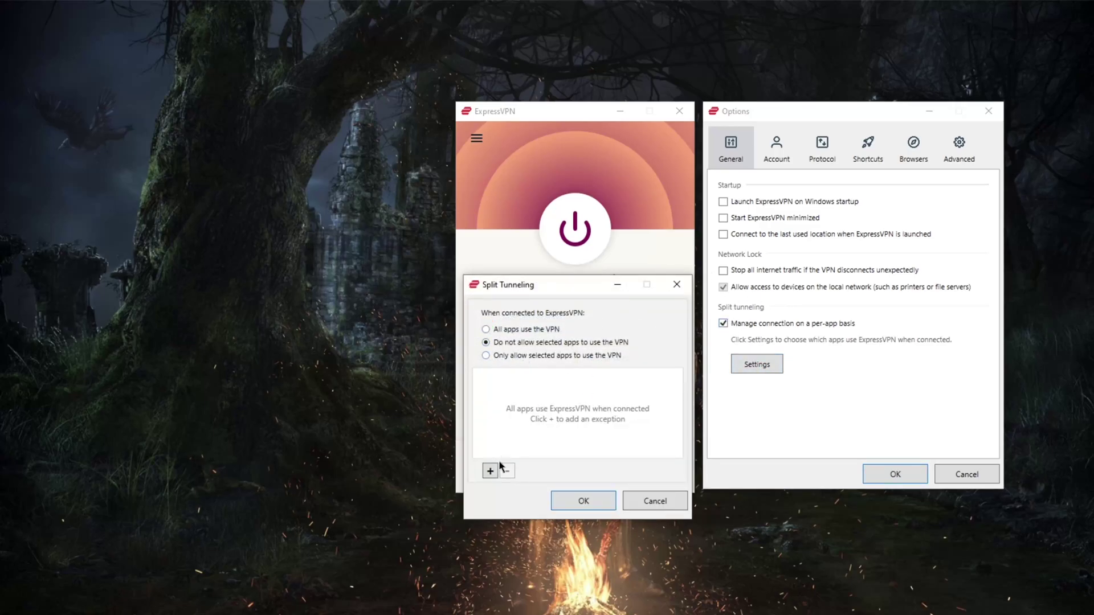
drag(538, 292, 564, 285)
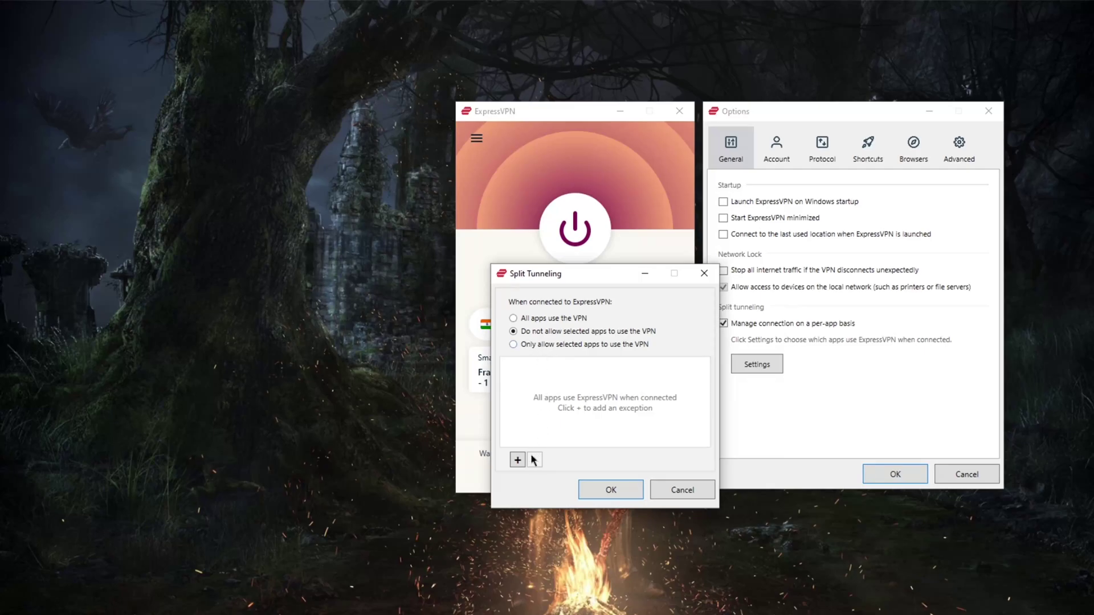
click(514, 345)
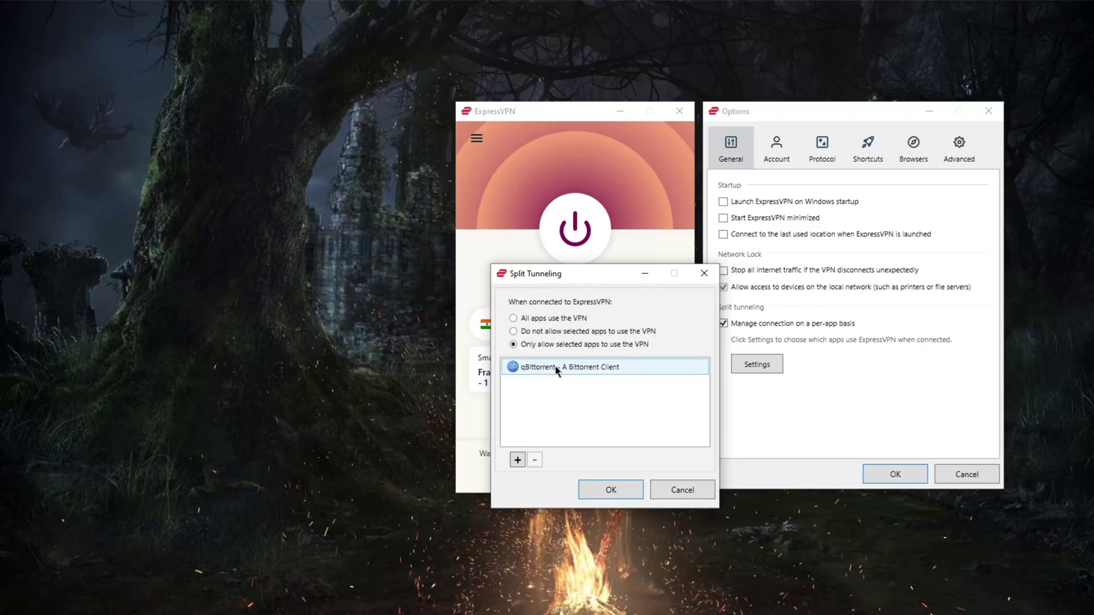
click(587, 368)
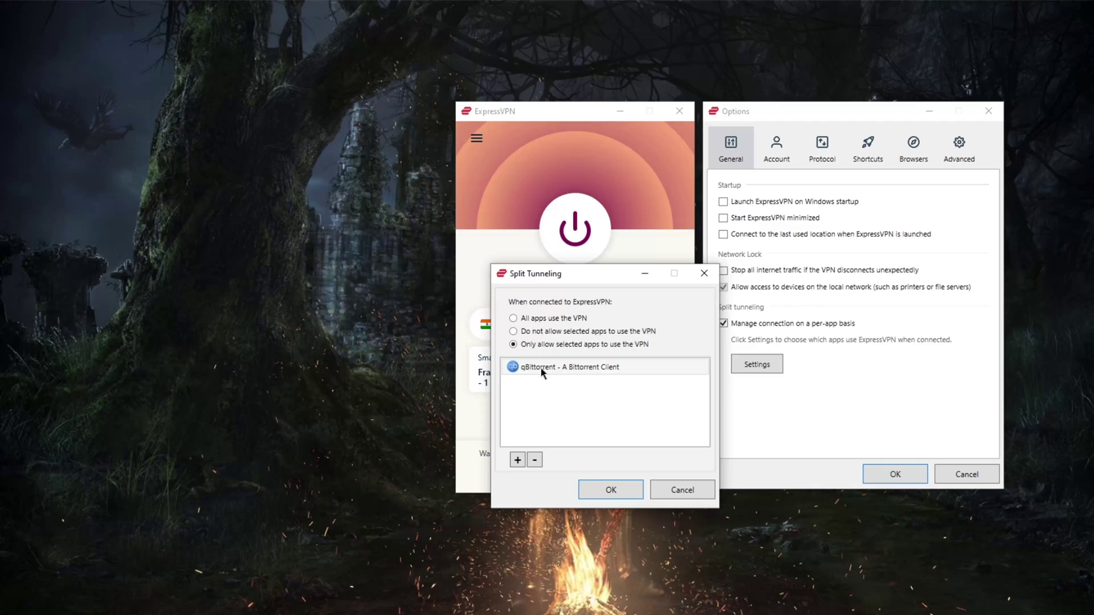
click(613, 489)
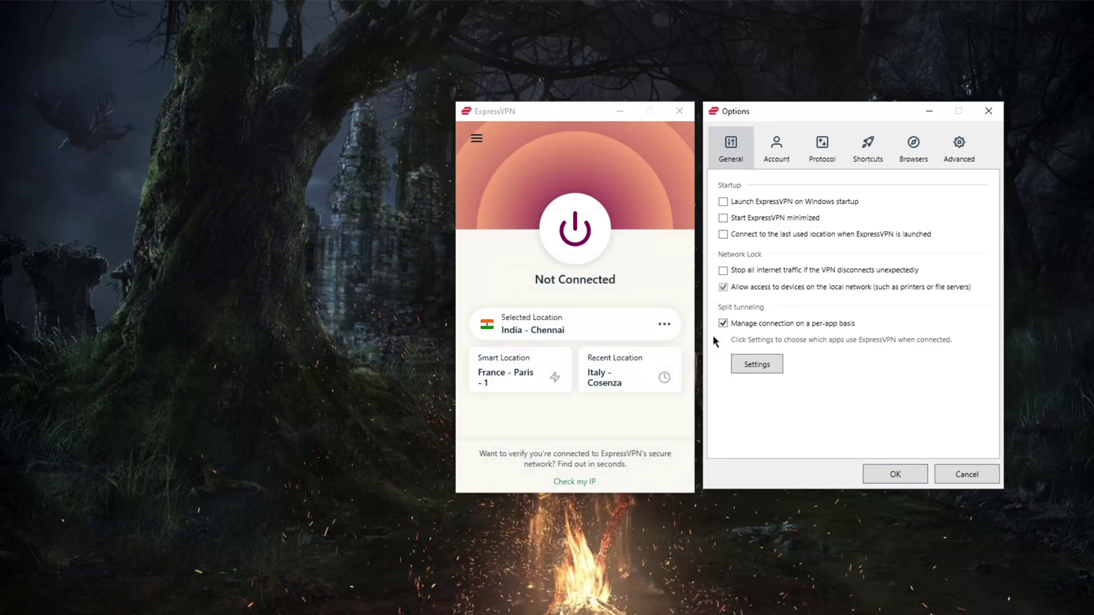
Step: Turn off per-app connection management and look through the Shortcuts, Advanced and Browsers settings
click(723, 323)
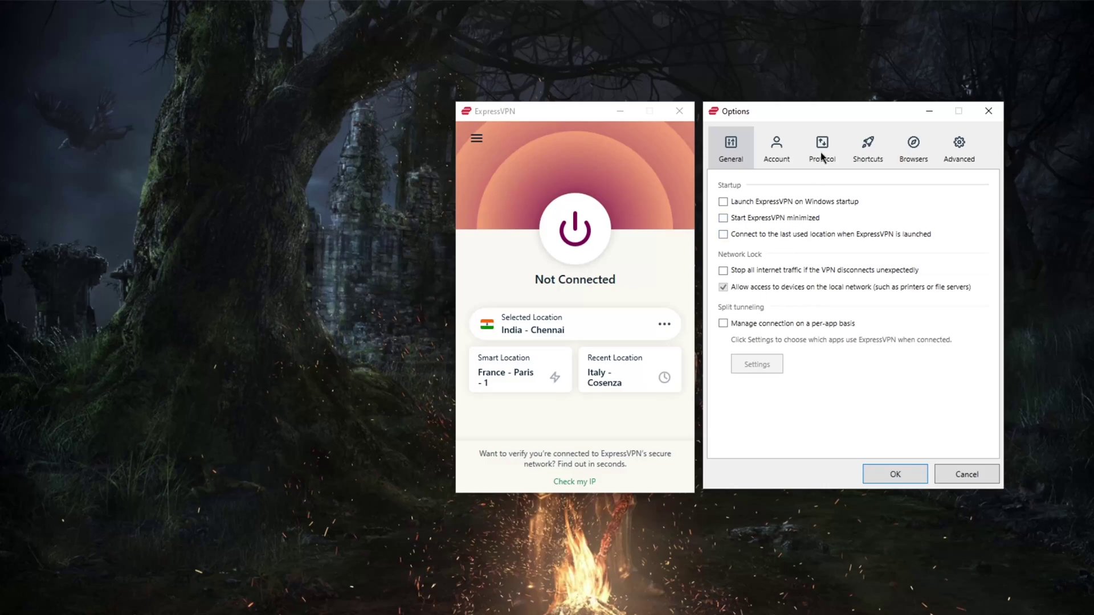
click(862, 153)
click(938, 149)
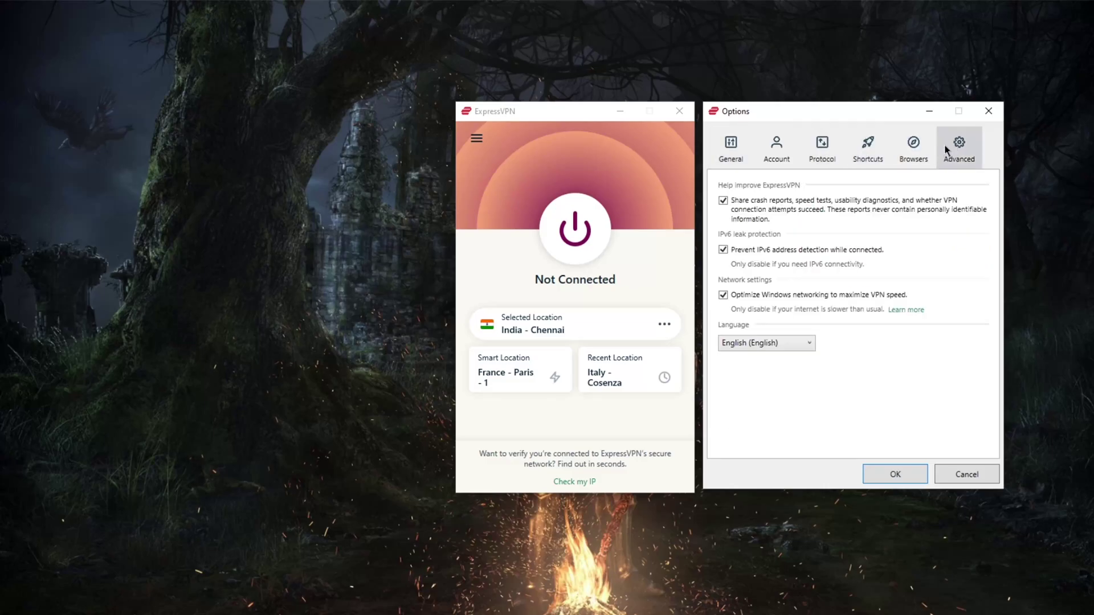
click(920, 158)
click(867, 150)
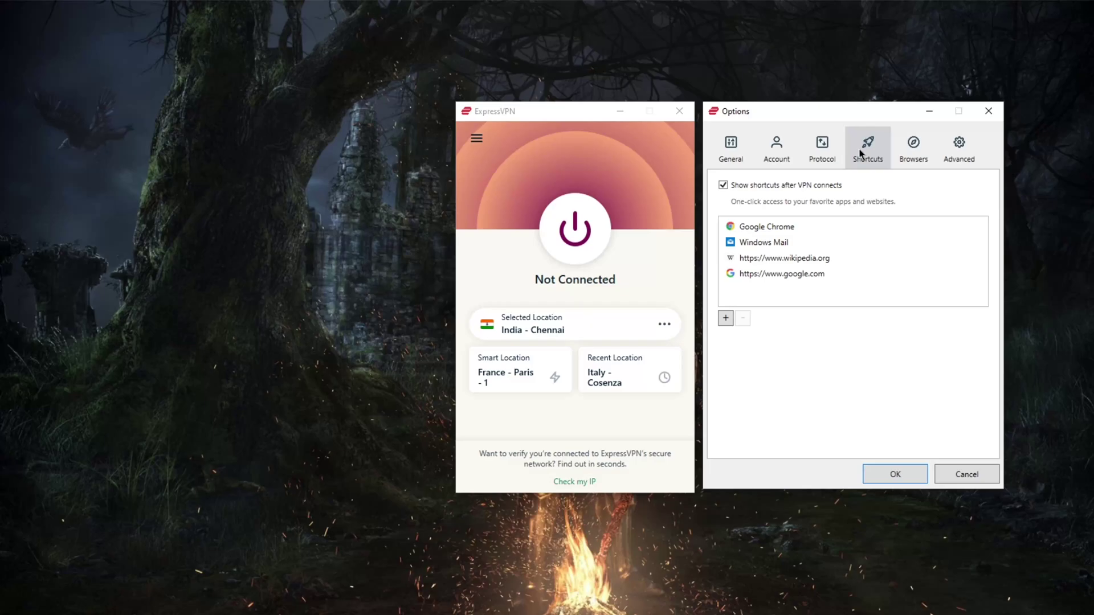
click(912, 150)
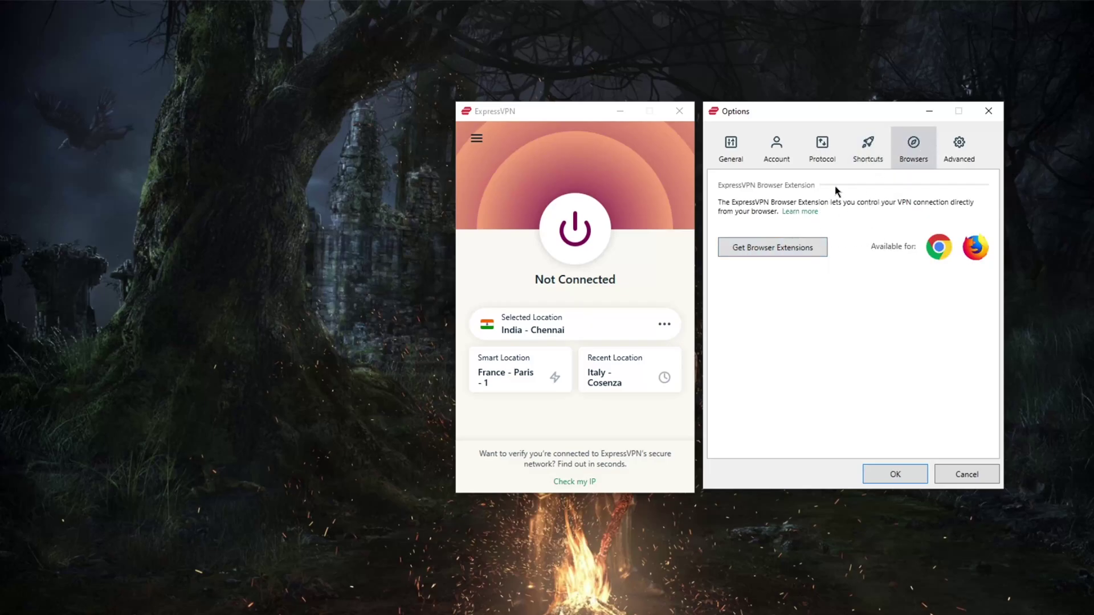
Step: Set the VPN protocol to Automatic (recommended) and return to General settings
click(822, 151)
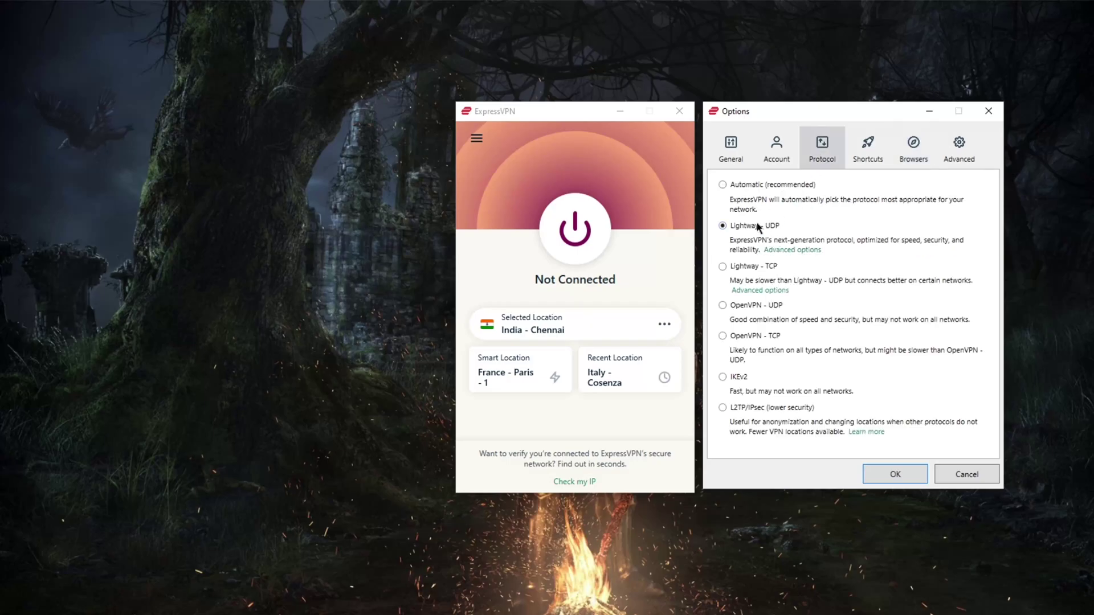
click(724, 186)
click(731, 149)
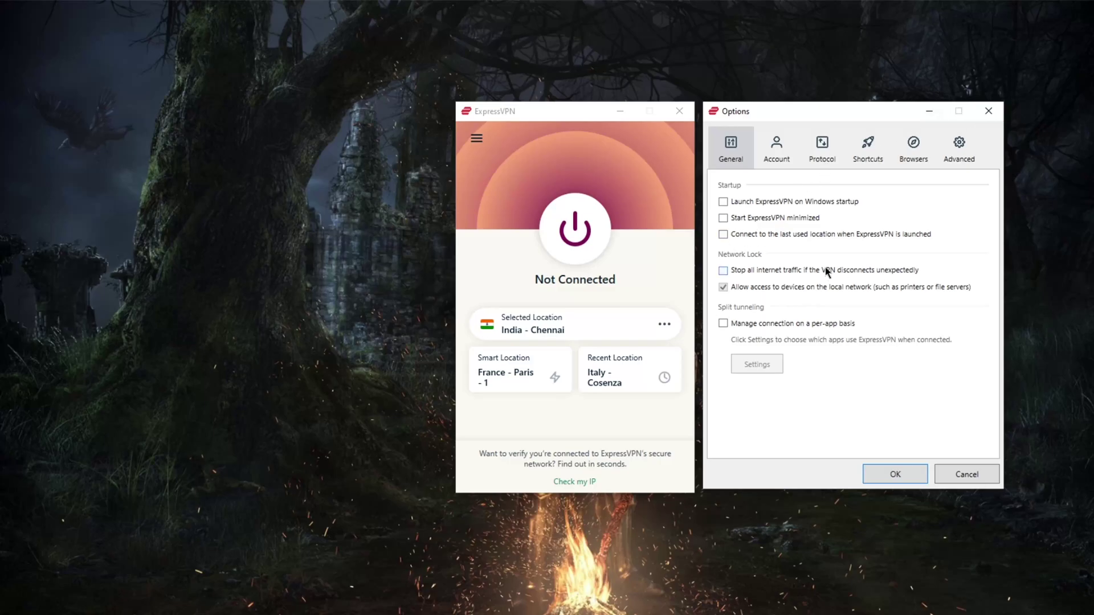
Step: Save the options with OK and re-centre the main ExpressVPN window
click(903, 469)
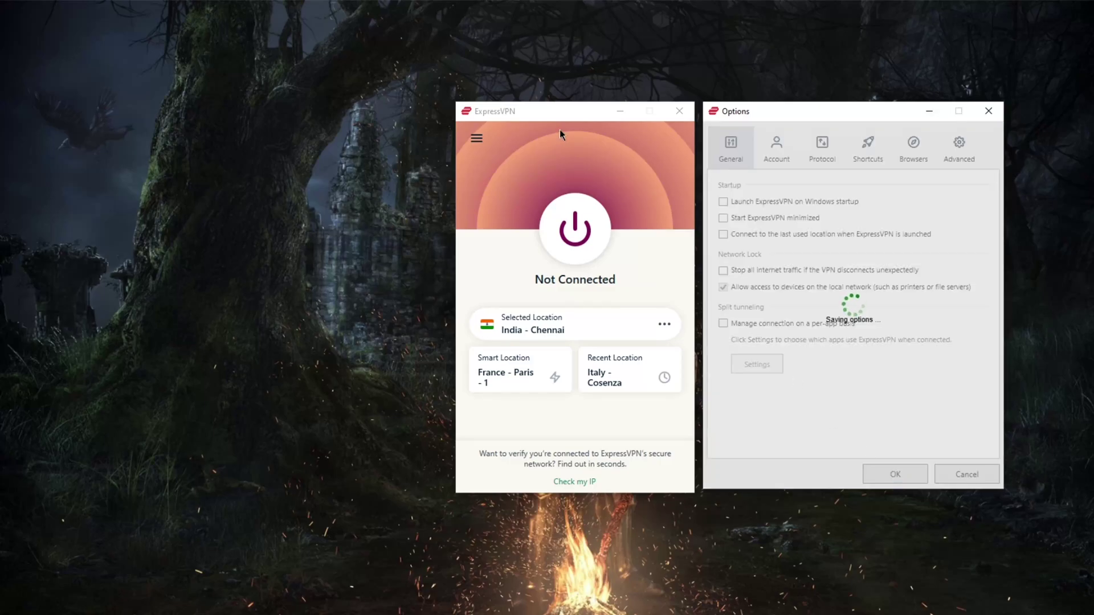
mouse_move(567, 116)
mouse_down()
mouse_move(601, 117)
mouse_move(576, 117)
mouse_up()
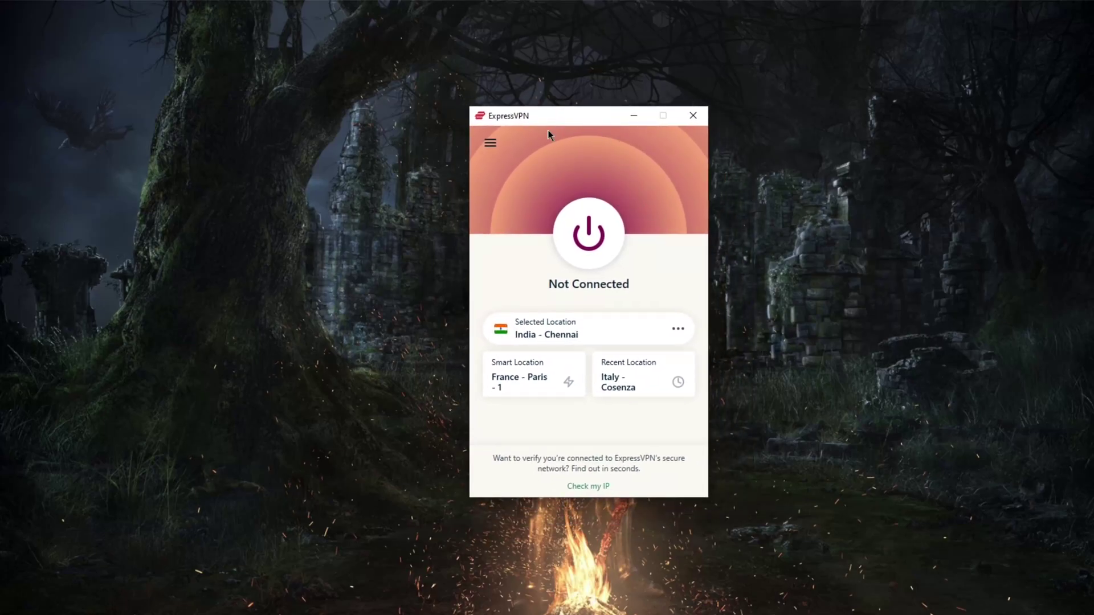
mouse_move(559, 119)
mouse_down()
mouse_move(562, 144)
mouse_move(548, 118)
mouse_up()
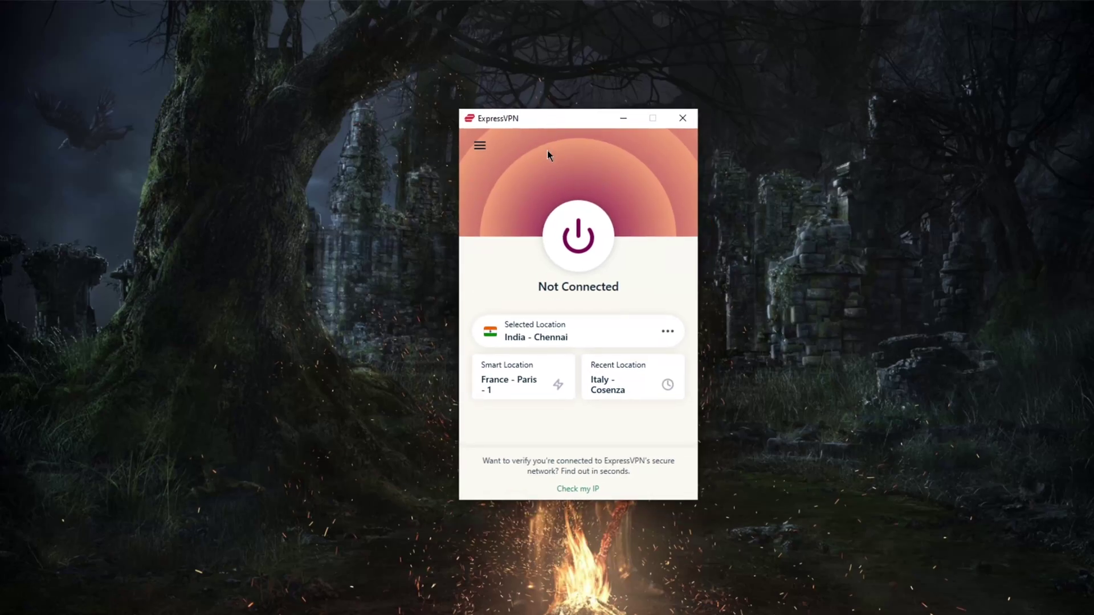